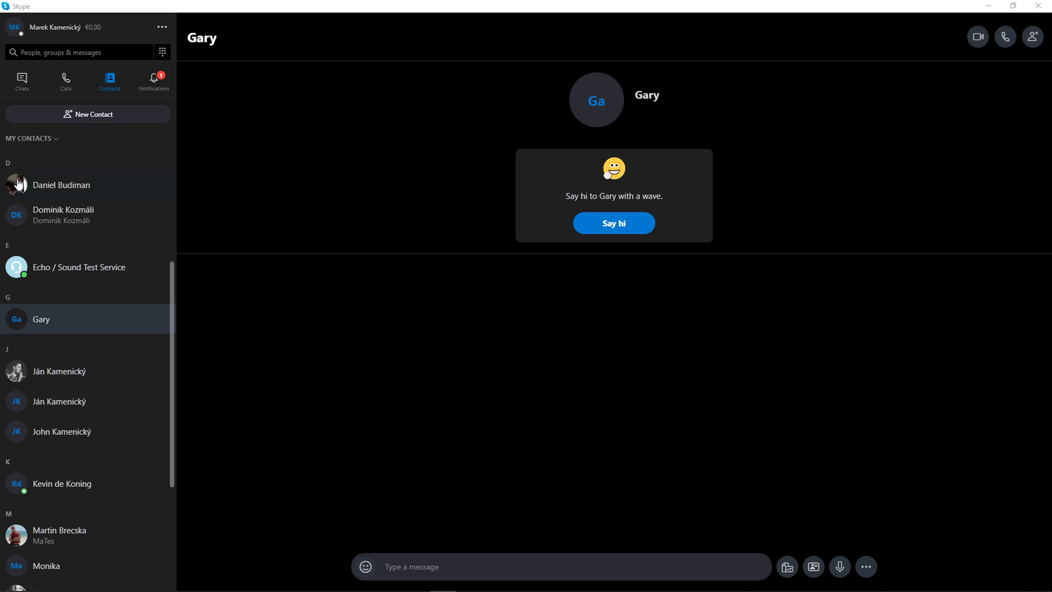
Step: Open Skype Settings from the account profile menu
click(59, 30)
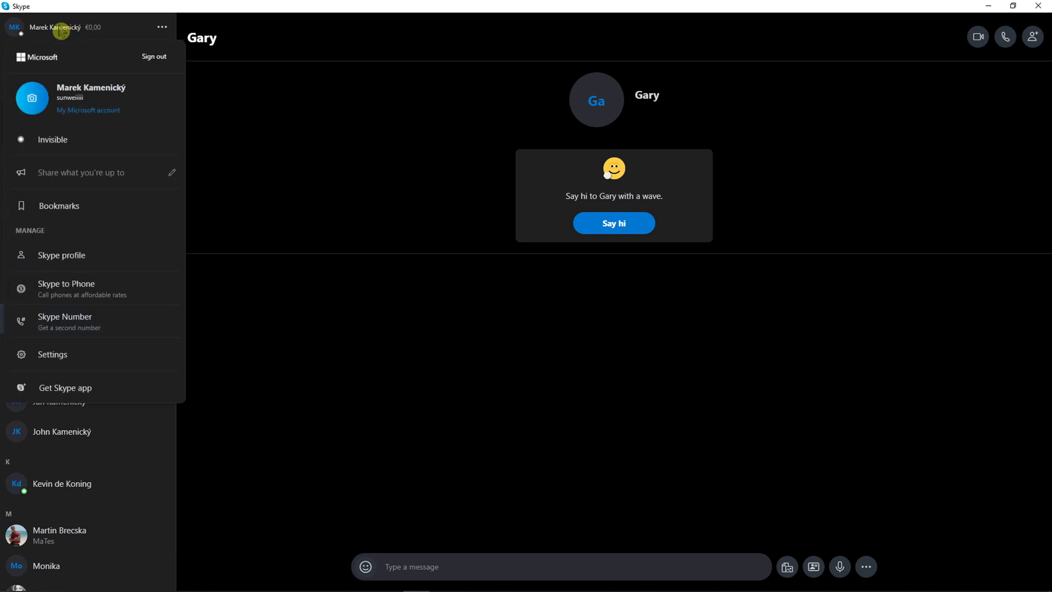
click(91, 357)
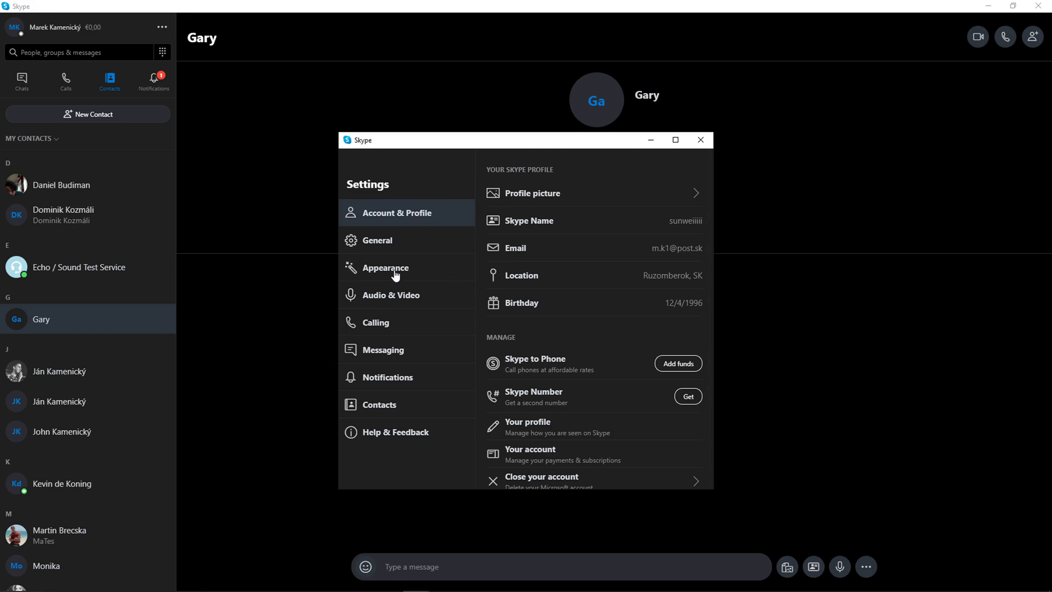
Step: On Audio & Video, try no effect and snowflake, then apply the Halloween background
click(413, 297)
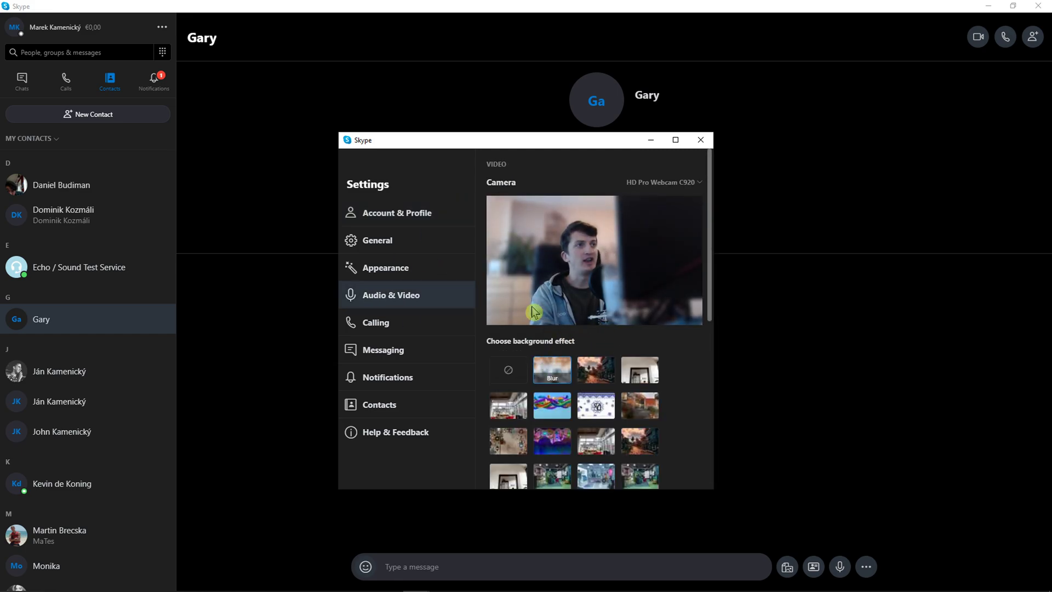
click(517, 384)
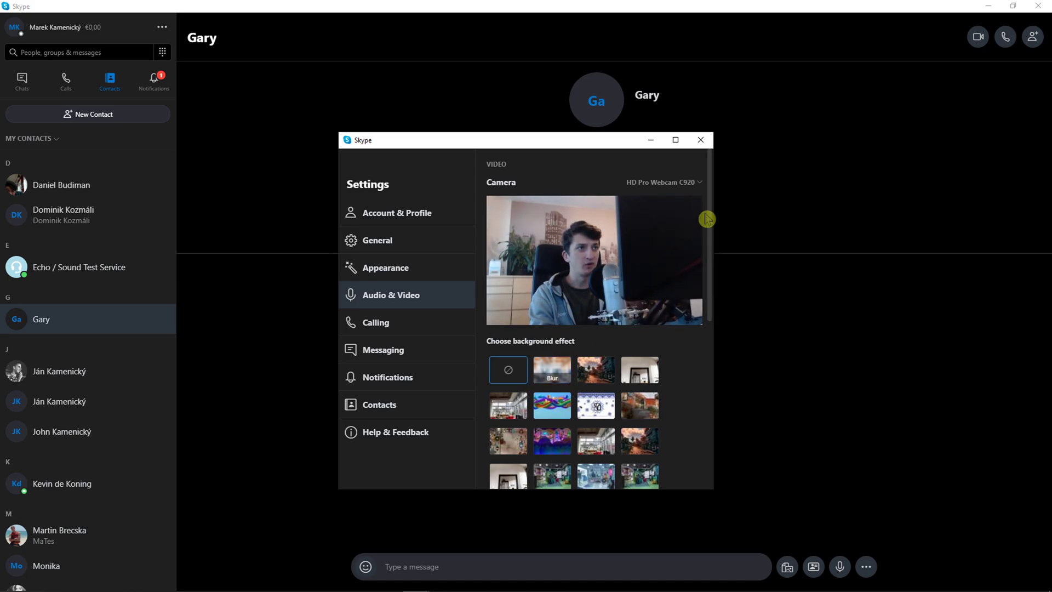
scroll(600, 382, down, 1)
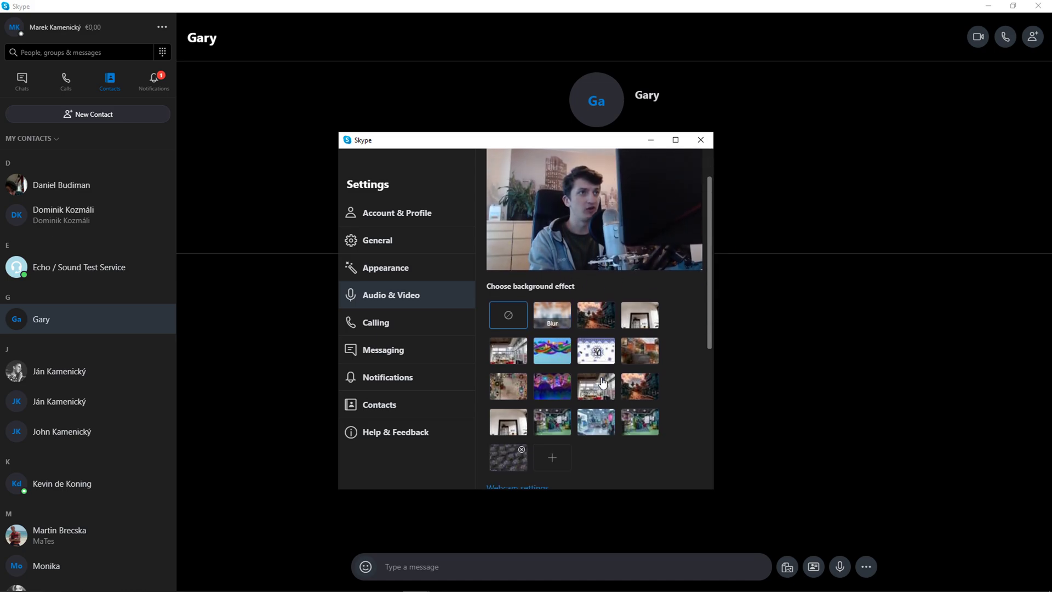
click(591, 355)
scroll(591, 355, up, 1)
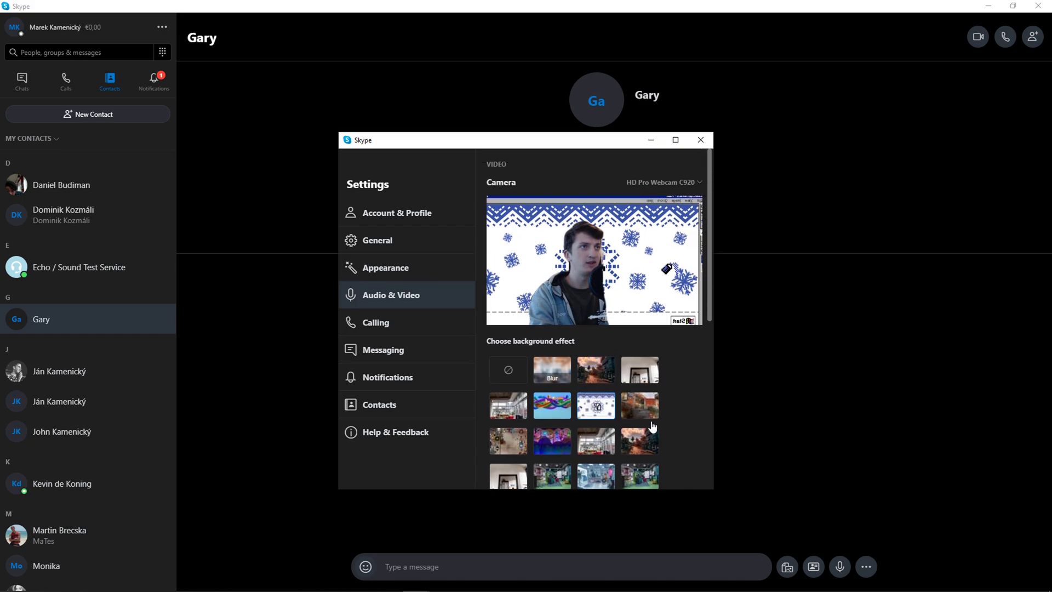
click(641, 420)
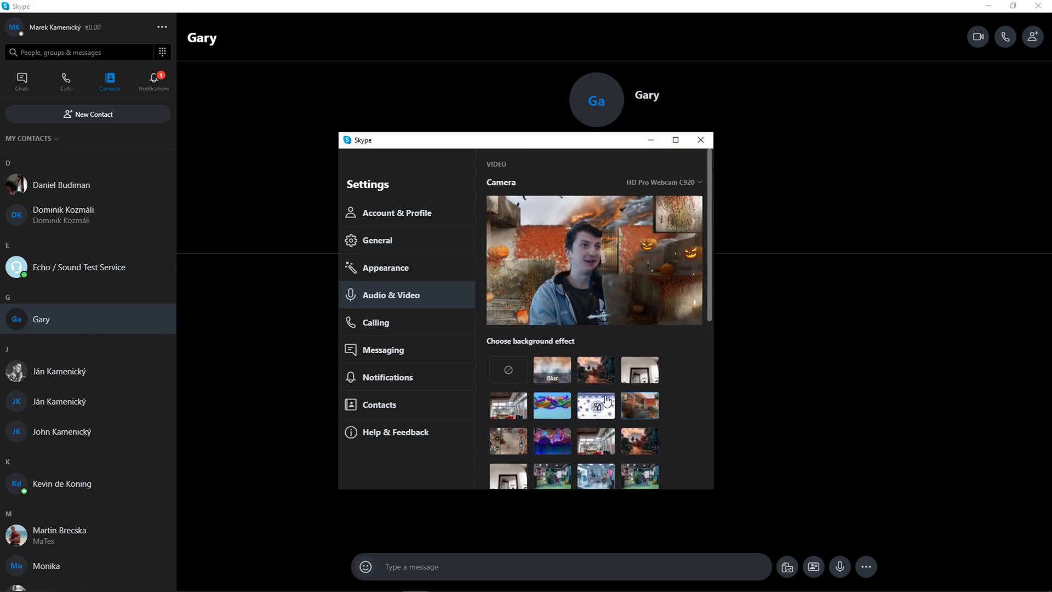
click(578, 363)
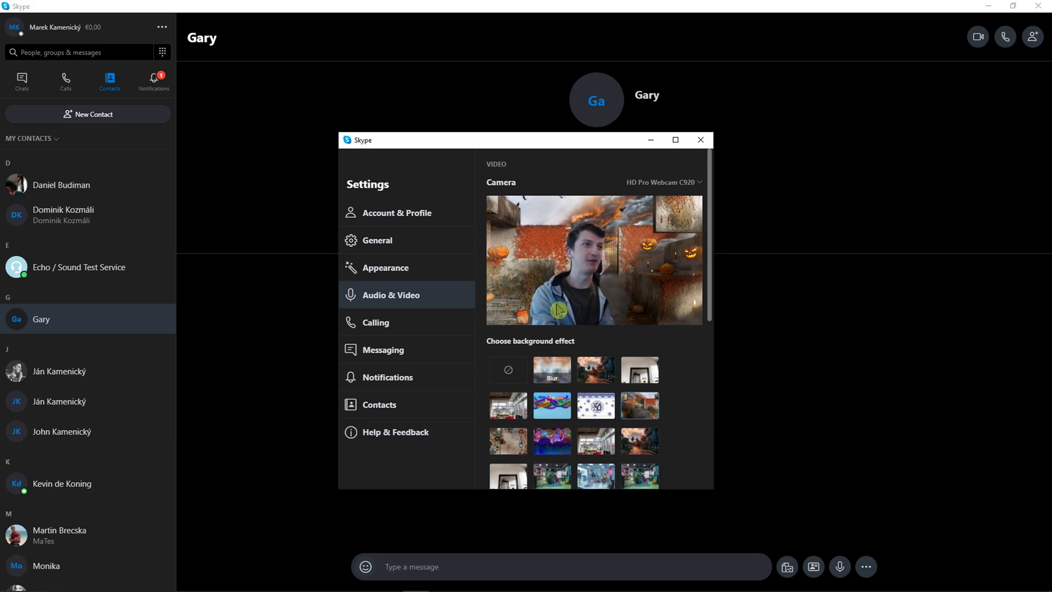
scroll(546, 307, down, 2)
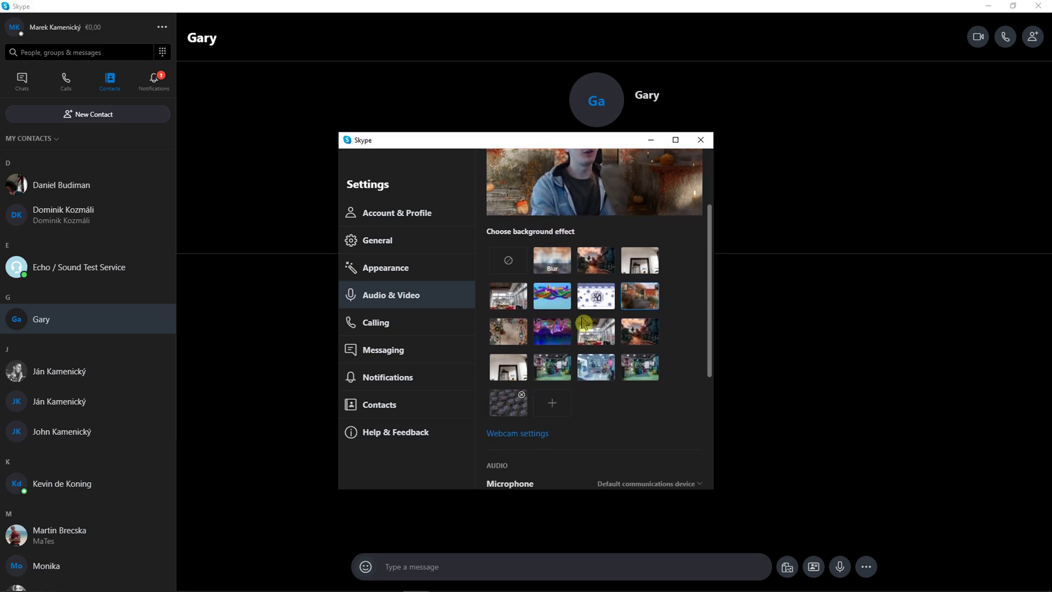
Step: Try sci-fi lab, blue orb and no-effect backgrounds, then apply the green office background
click(612, 370)
scroll(615, 374, up, 1)
click(545, 433)
click(508, 458)
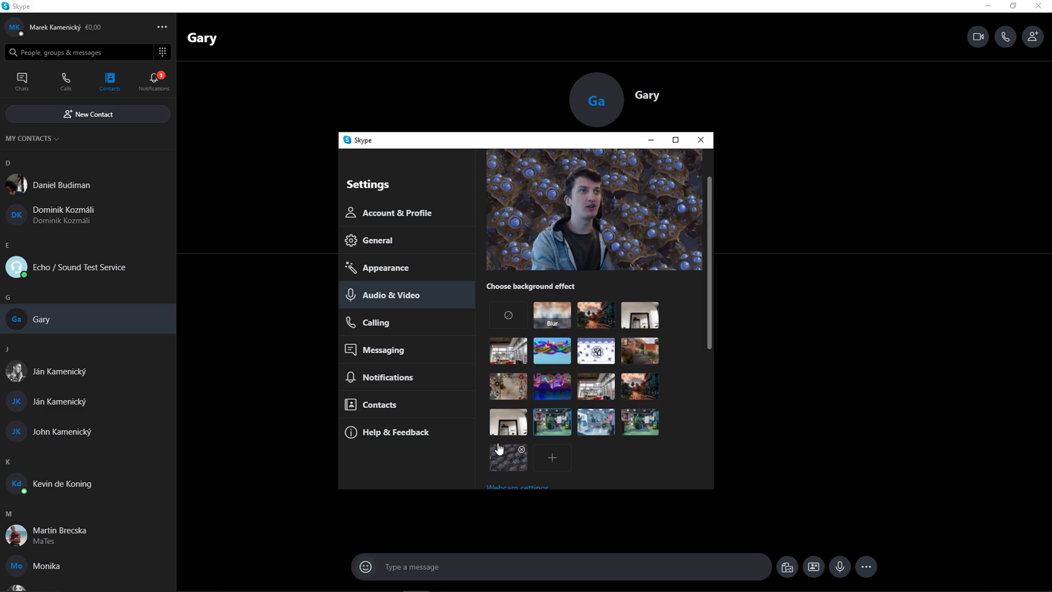
scroll(667, 287, up, 2)
scroll(517, 310, down, 1)
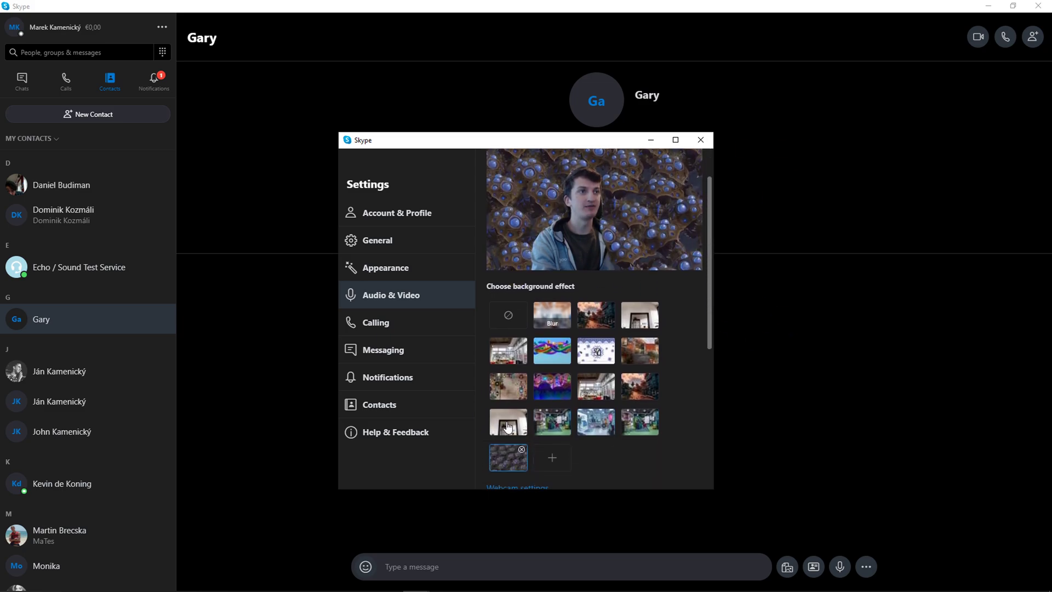
click(512, 314)
scroll(638, 437, up, 1)
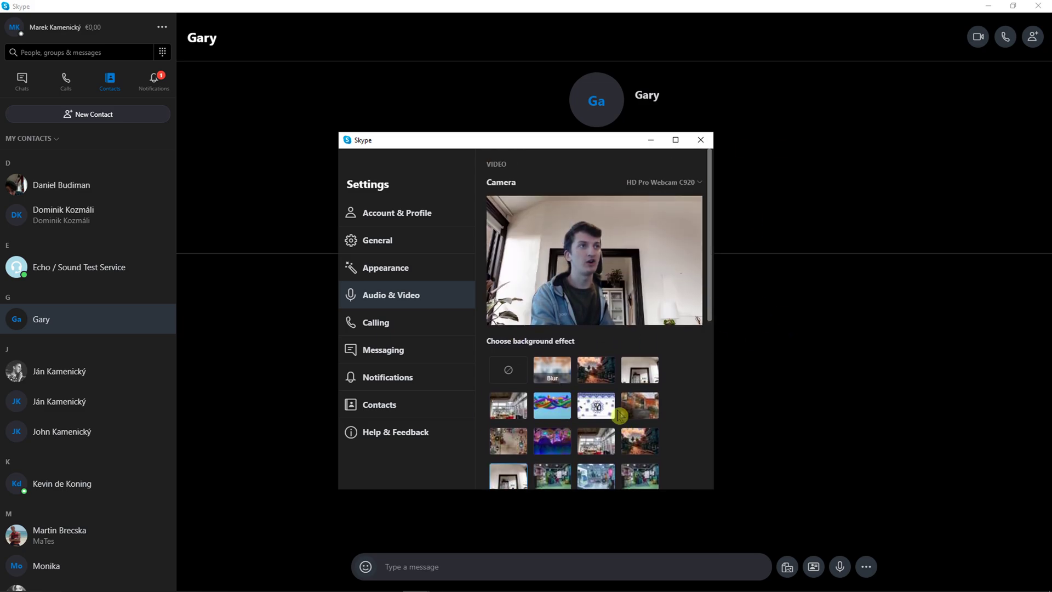
scroll(618, 403, down, 1)
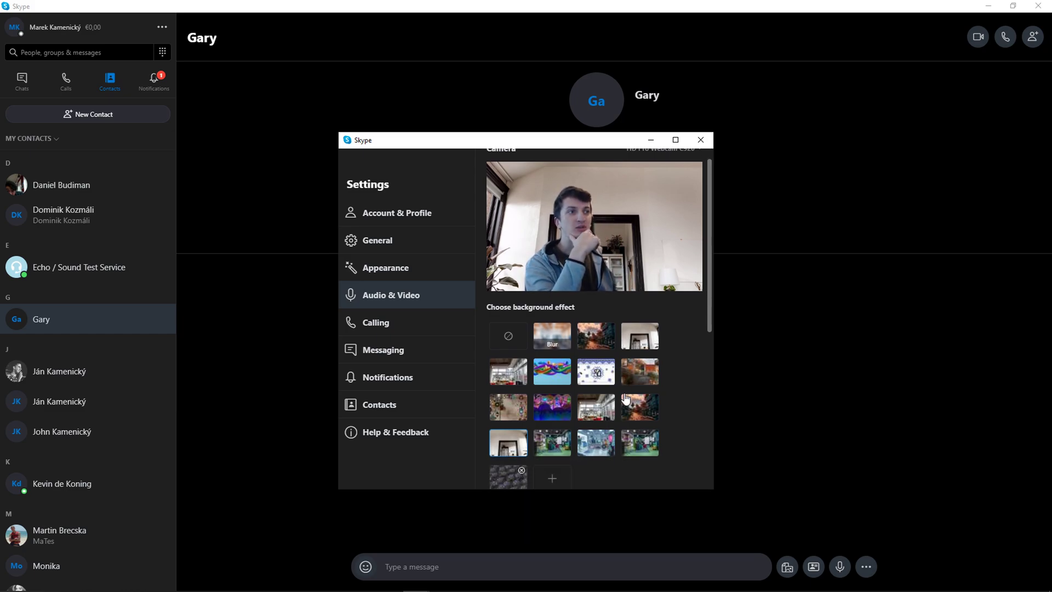
click(551, 442)
scroll(552, 442, down, 2)
scroll(534, 402, up, 3)
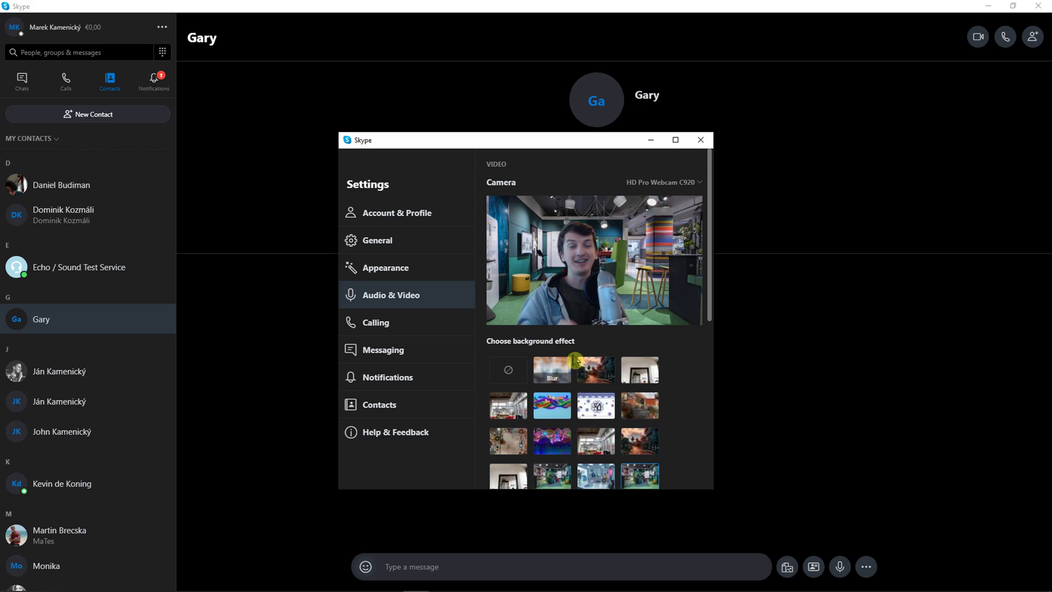
scroll(634, 398, down, 5)
scroll(636, 398, down, 1)
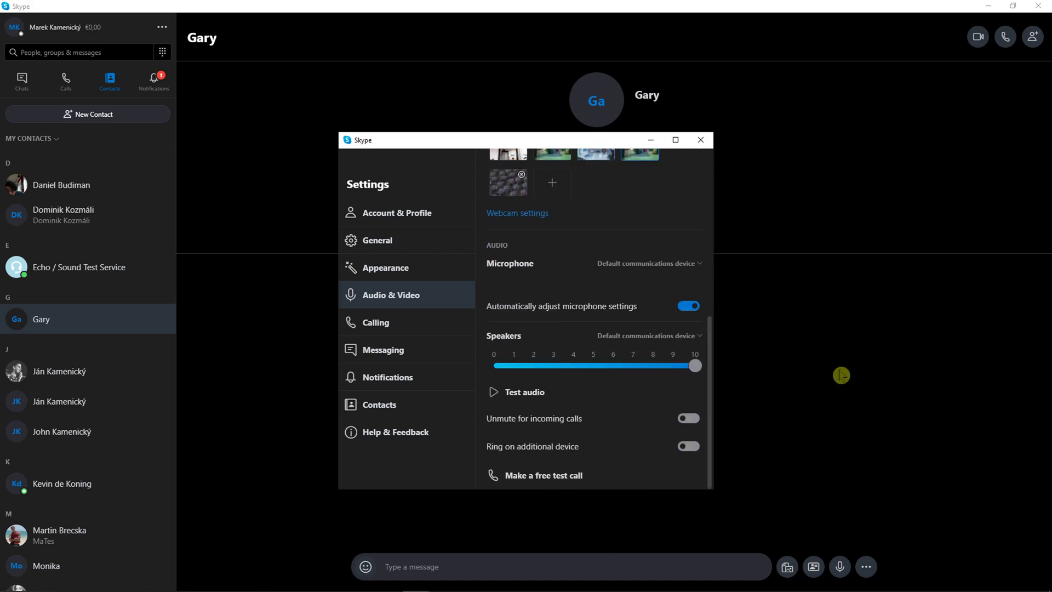